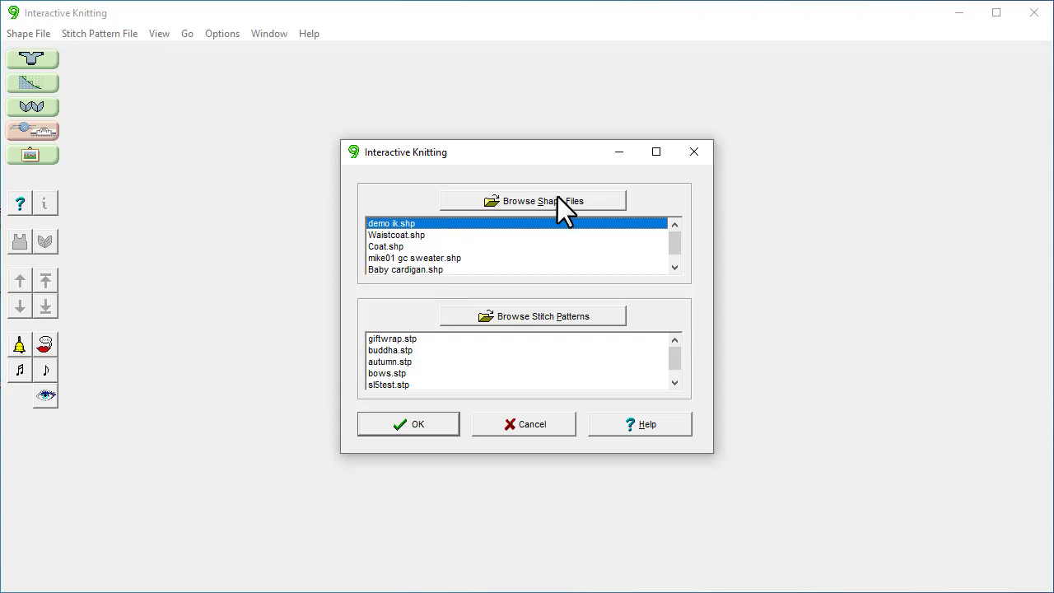
- Load the SLEEVE - LEFT piece of demo ik.shp for shape-only knitting, starting right
{"action": "left_click", "coordinate": [436, 419]}
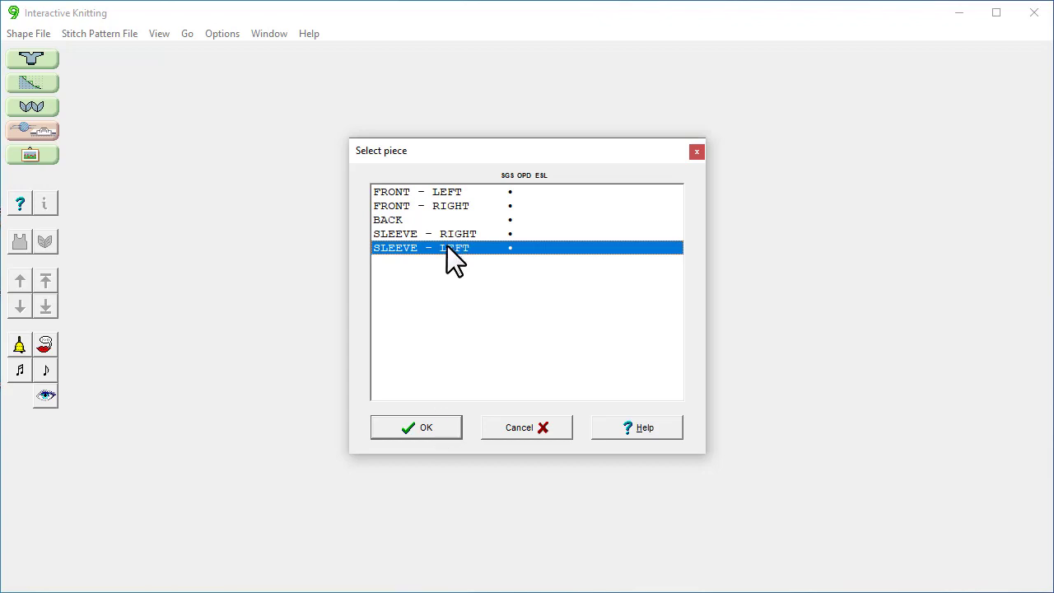
{"action": "left_click", "coordinate": [436, 422]}
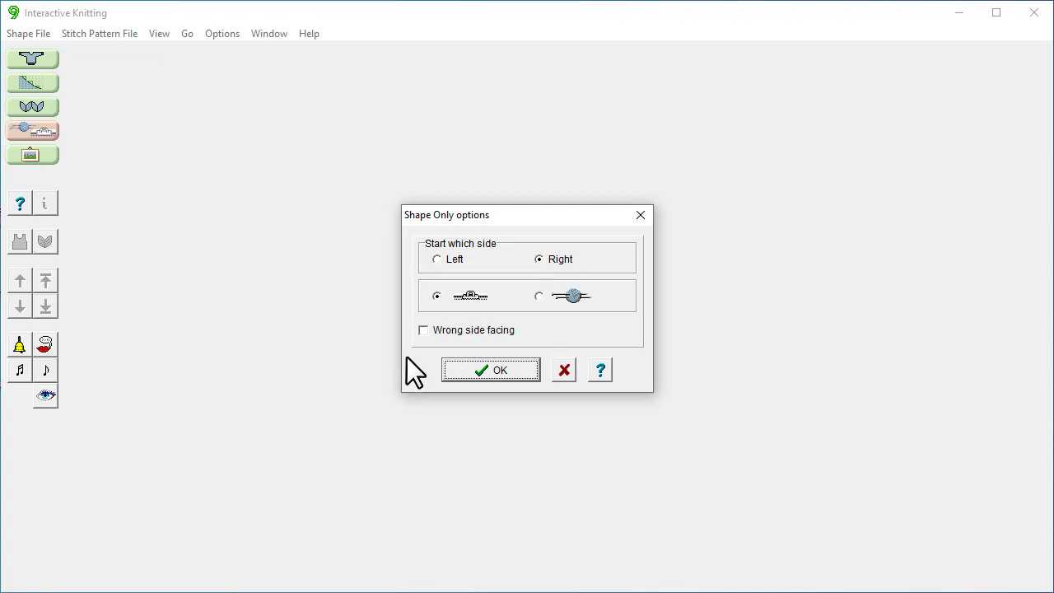
{"action": "left_click", "coordinate": [462, 370]}
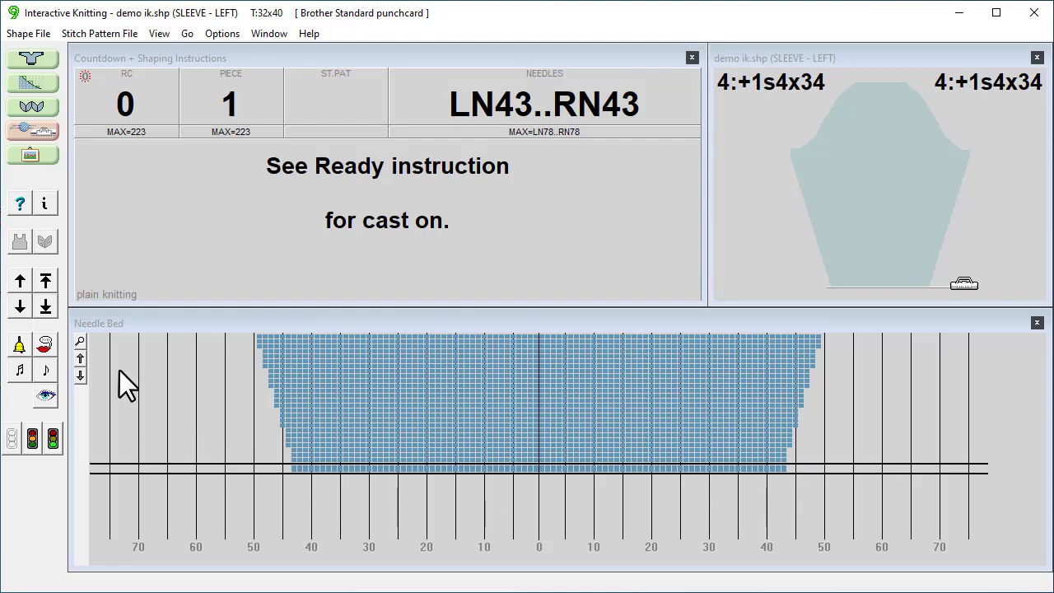
- Jump to row 95 and zoom the needle bed view in, then back to overview
{"action": "left_click", "coordinate": [872, 201]}
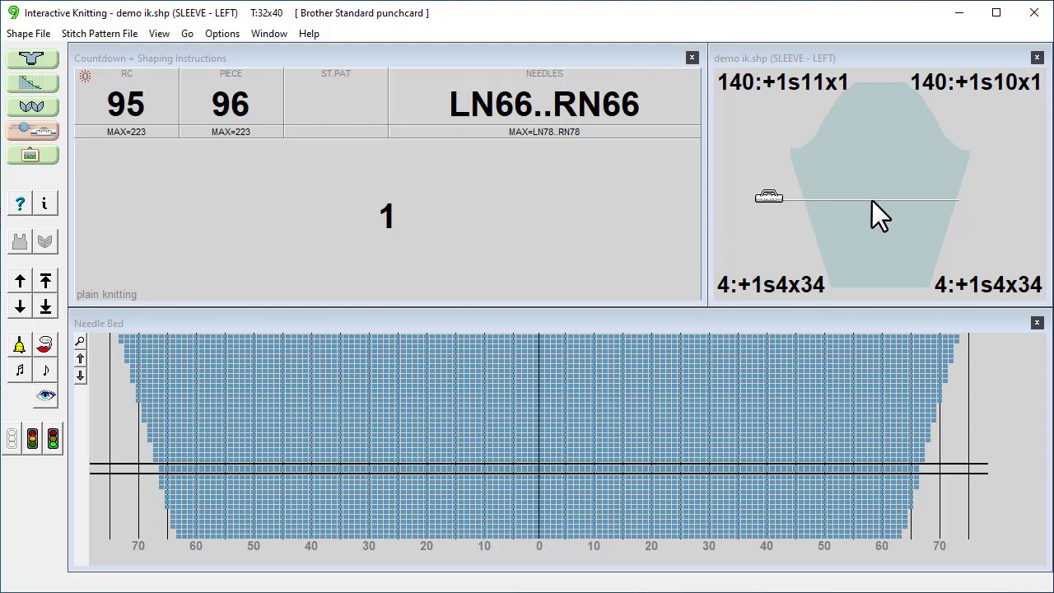
{"action": "left_click", "coordinate": [81, 341]}
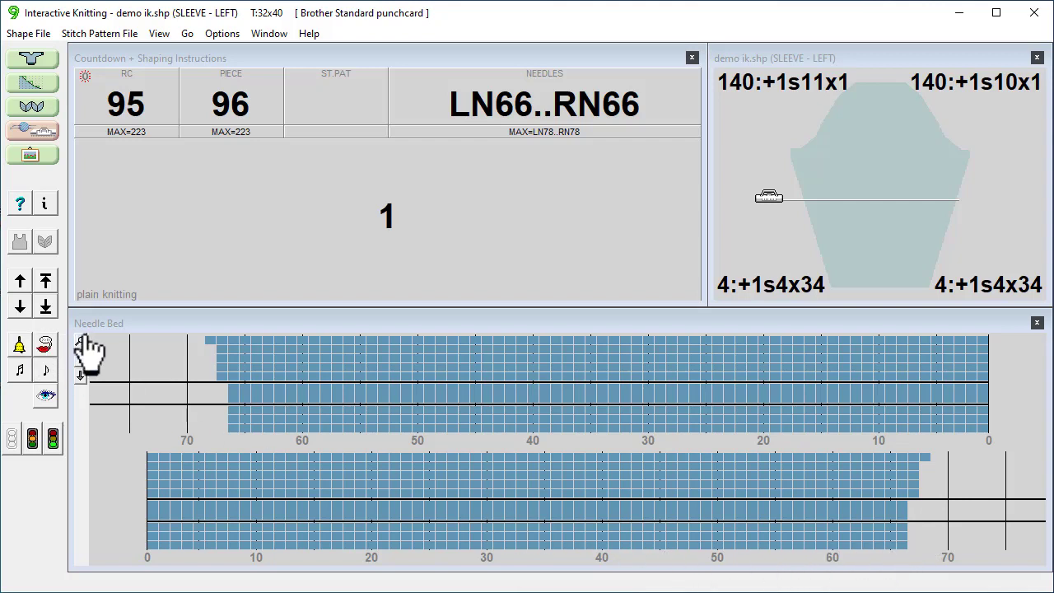
{"action": "left_click", "coordinate": [80, 341]}
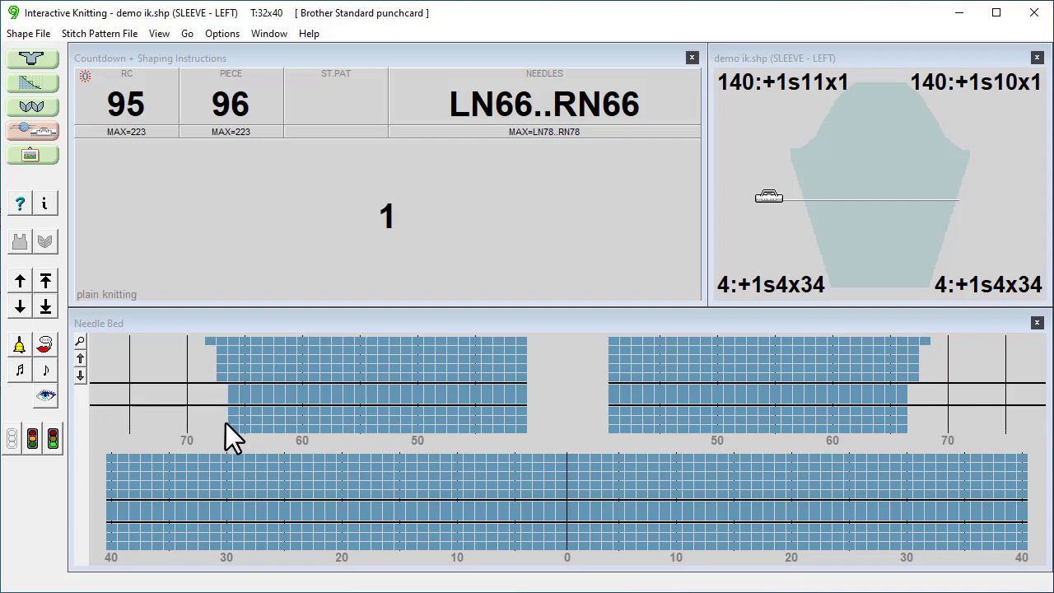
{"action": "left_click", "coordinate": [82, 342]}
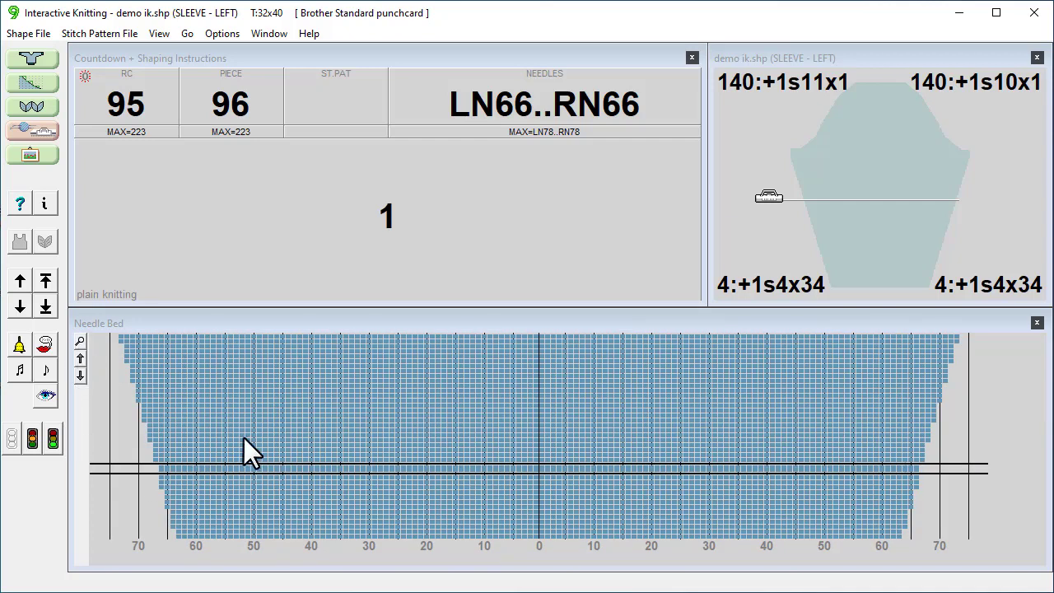
- Step the needle bed row marker up and down to inspect the sleeve's rows
{"action": "left_click", "coordinate": [78, 376]}
{"action": "left_click", "coordinate": [78, 376]}
{"action": "left_click", "coordinate": [78, 375]}
{"action": "left_click", "coordinate": [78, 375]}
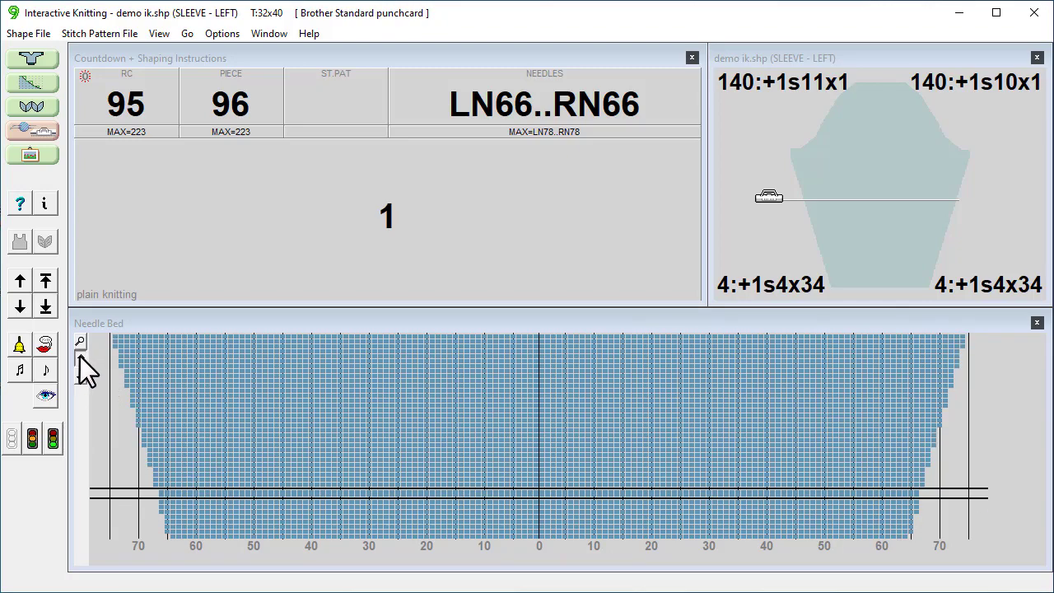
{"action": "left_click", "coordinate": [80, 358]}
{"action": "left_click", "coordinate": [79, 358]}
{"action": "left_click", "coordinate": [79, 358]}
{"action": "left_click", "coordinate": [79, 358]}
{"action": "left_click", "coordinate": [80, 357]}
{"action": "left_click", "coordinate": [80, 357]}
{"action": "left_click", "coordinate": [80, 357]}
{"action": "left_click", "coordinate": [80, 380]}
{"action": "left_click", "coordinate": [80, 380]}
{"action": "left_click", "coordinate": [80, 381]}
{"action": "left_click", "coordinate": [80, 378]}
{"action": "left_click", "coordinate": [80, 376]}
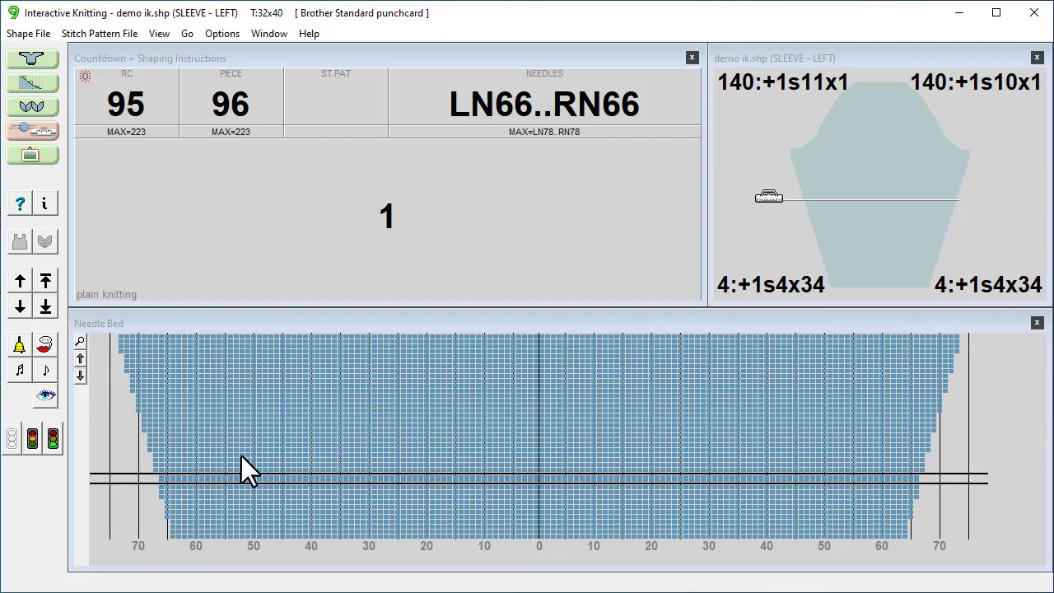
{"action": "left_click", "coordinate": [82, 375]}
{"action": "left_click", "coordinate": [82, 374]}
{"action": "left_click", "coordinate": [82, 375]}
{"action": "left_click", "coordinate": [82, 375]}
{"action": "left_click", "coordinate": [81, 356]}
{"action": "left_click", "coordinate": [81, 356]}
{"action": "left_click", "coordinate": [81, 356]}
{"action": "left_click", "coordinate": [81, 356]}
{"action": "left_click", "coordinate": [81, 355]}
{"action": "left_click", "coordinate": [81, 356]}
{"action": "left_click", "coordinate": [80, 355]}
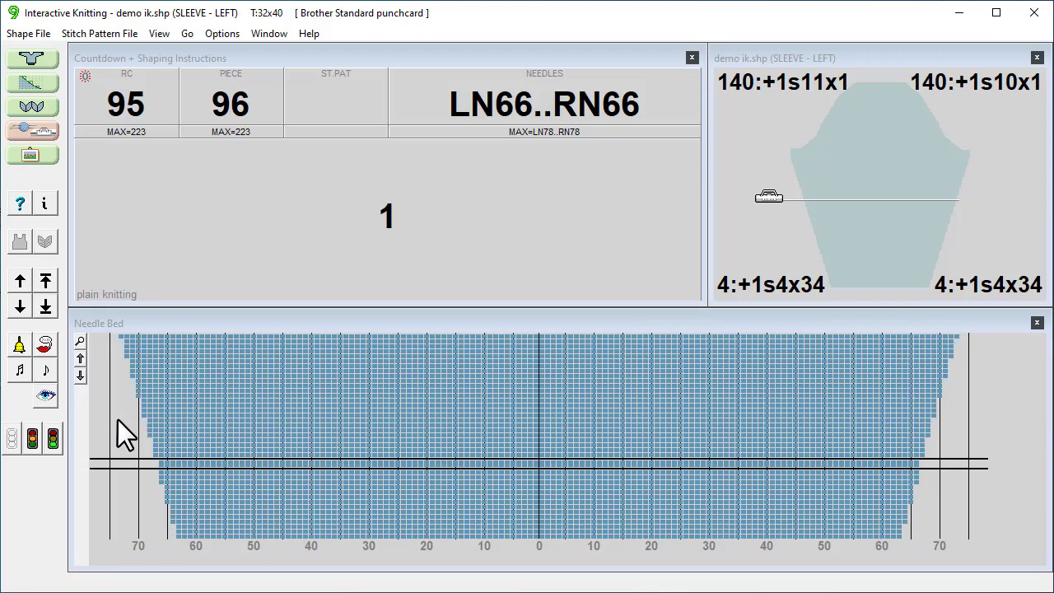
{"action": "left_click", "coordinate": [46, 306]}
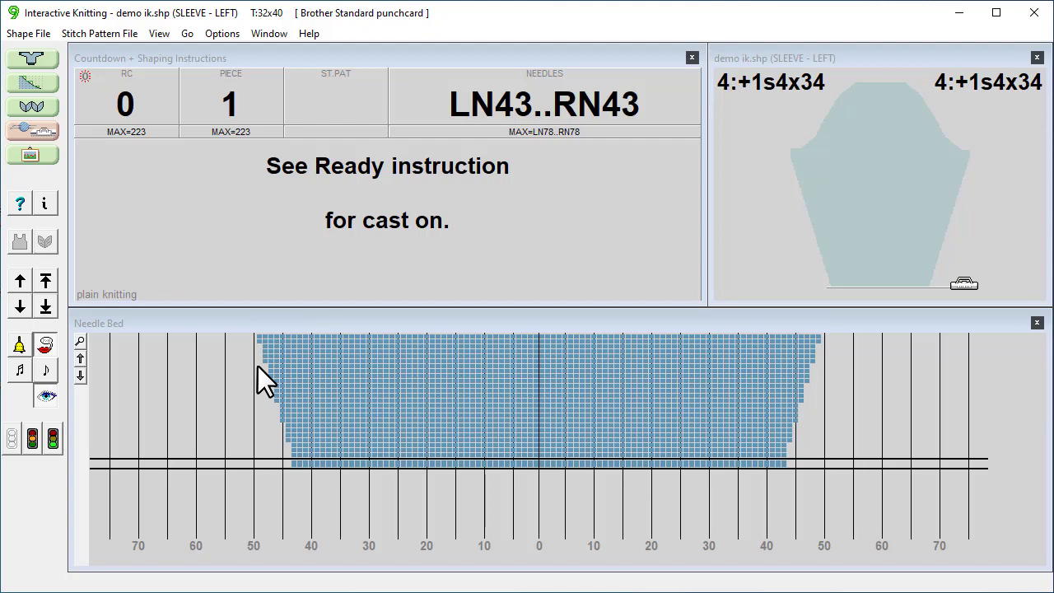
- Set the Brother Standard punchcard machine's cable link to Magnetic switch link
{"action": "left_click", "coordinate": [222, 33]}
{"action": "left_click", "coordinate": [245, 88]}
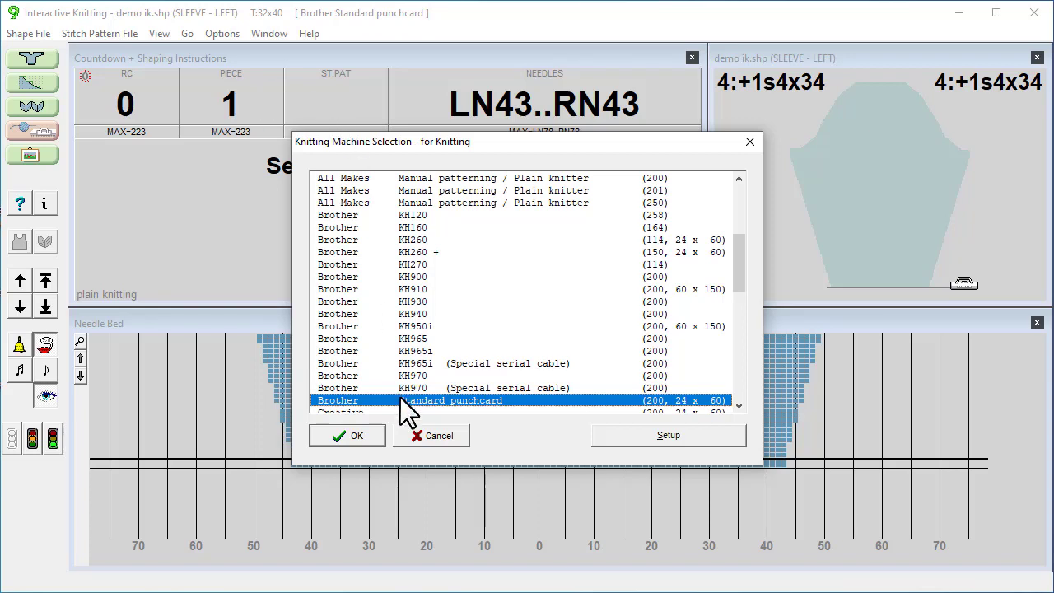
{"action": "left_click", "coordinate": [697, 439]}
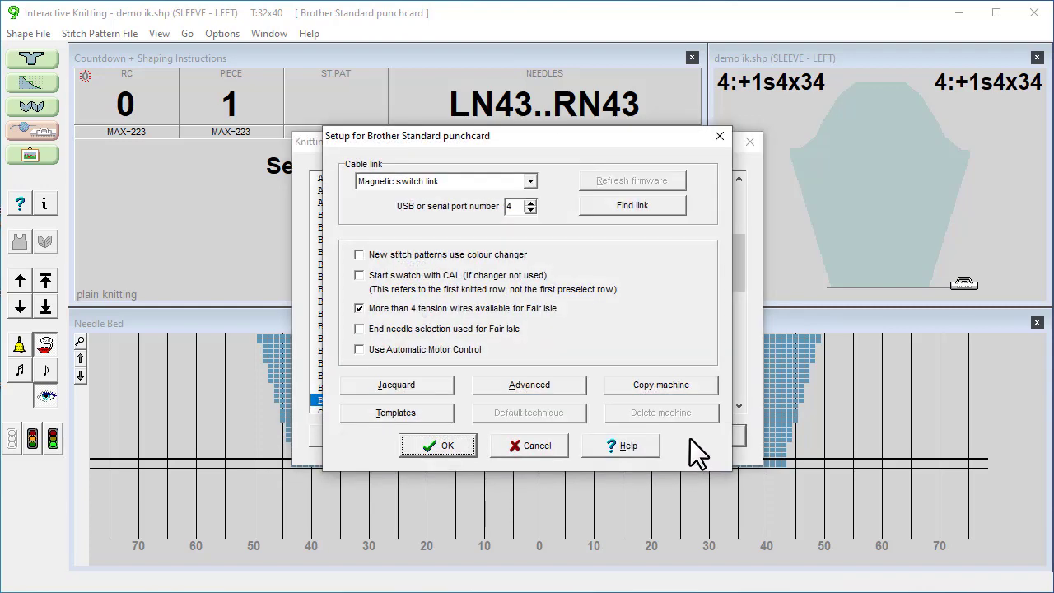
{"action": "left_click", "coordinate": [527, 183]}
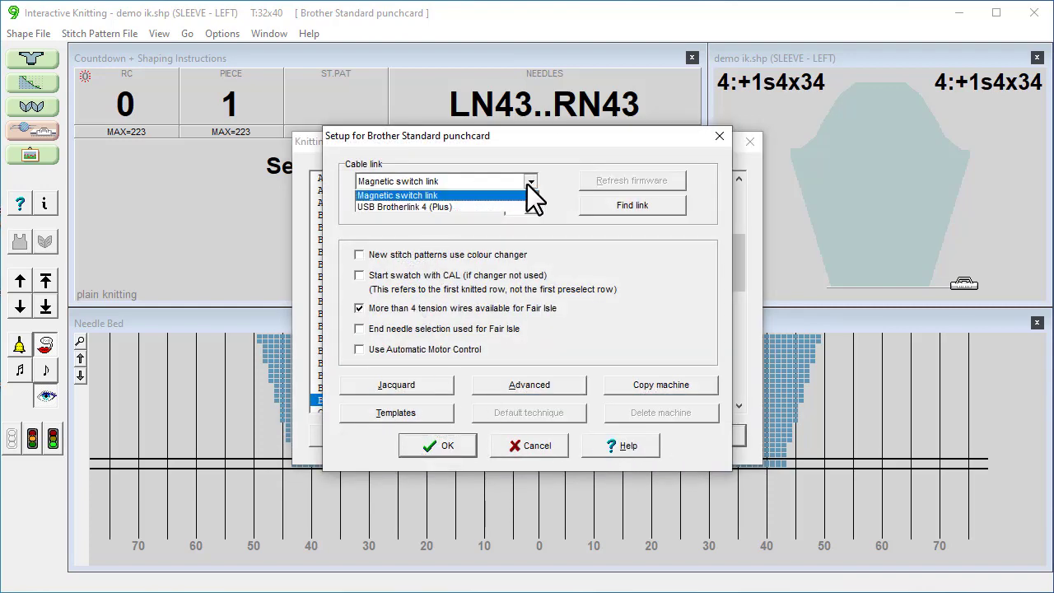
{"action": "left_click", "coordinate": [470, 197]}
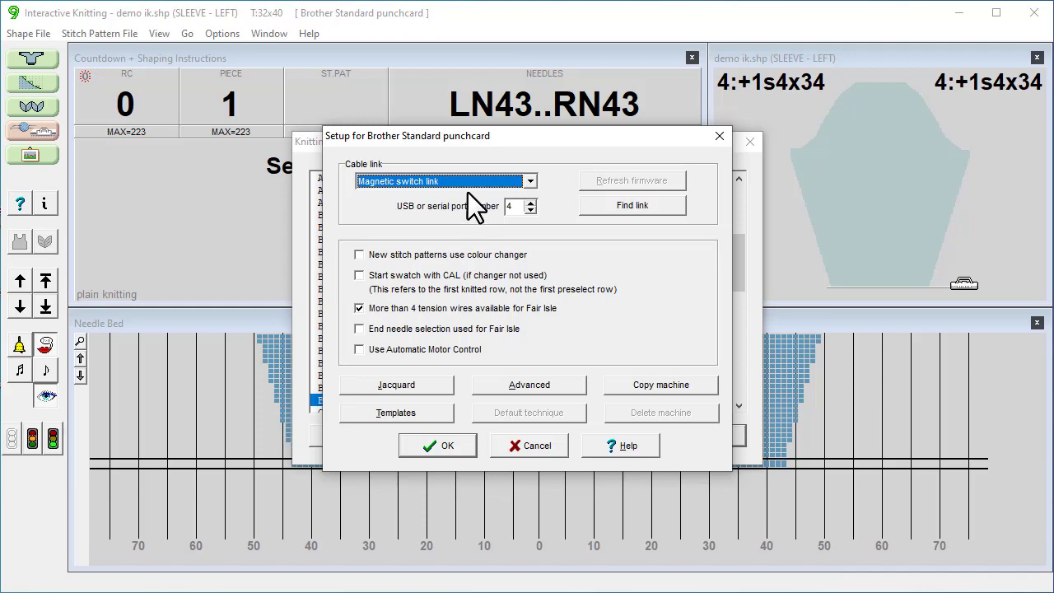
- Search the ports, accept the link found on port 4, and confirm the machine setup
{"action": "left_click", "coordinate": [635, 207]}
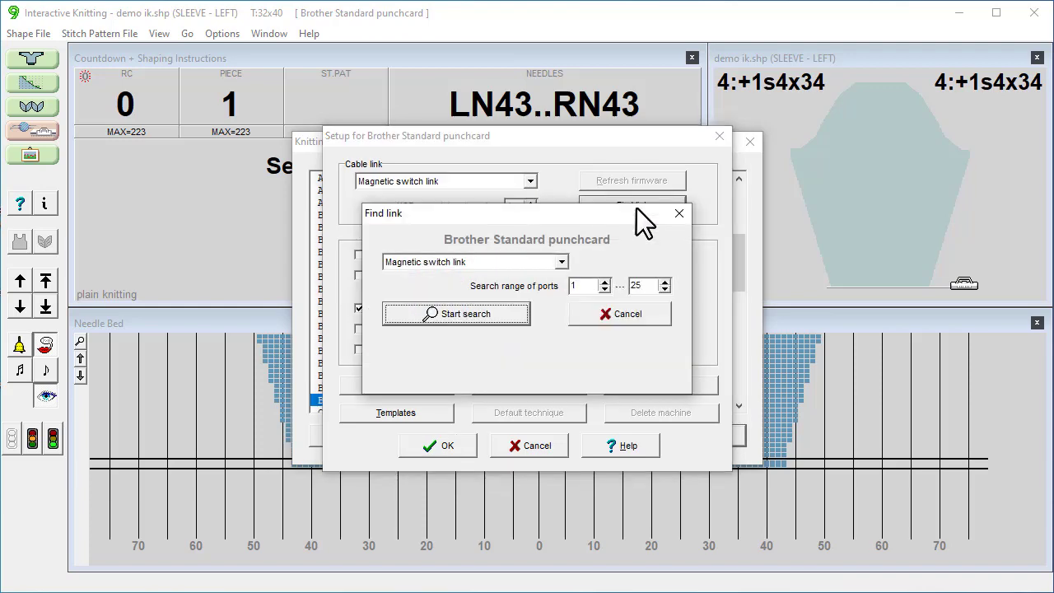
{"action": "left_click", "coordinate": [482, 321]}
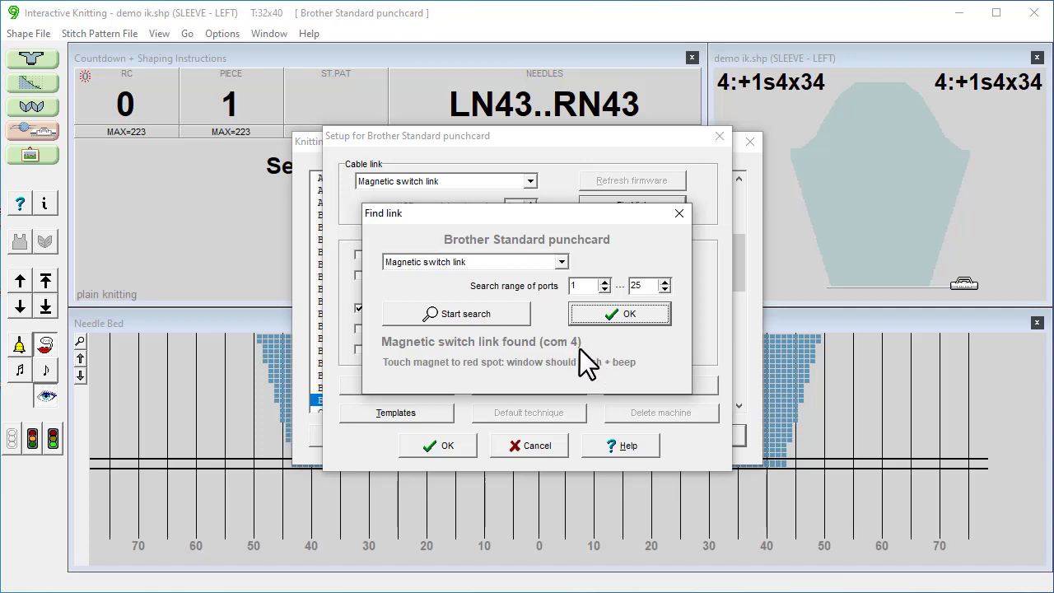
{"action": "left_click", "coordinate": [610, 317]}
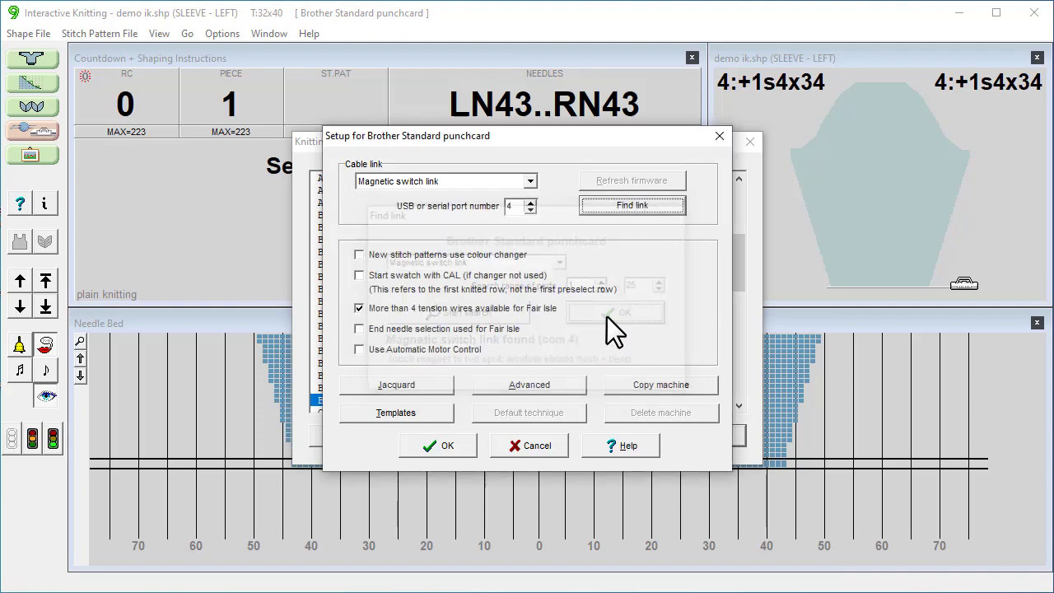
{"action": "left_click", "coordinate": [439, 449]}
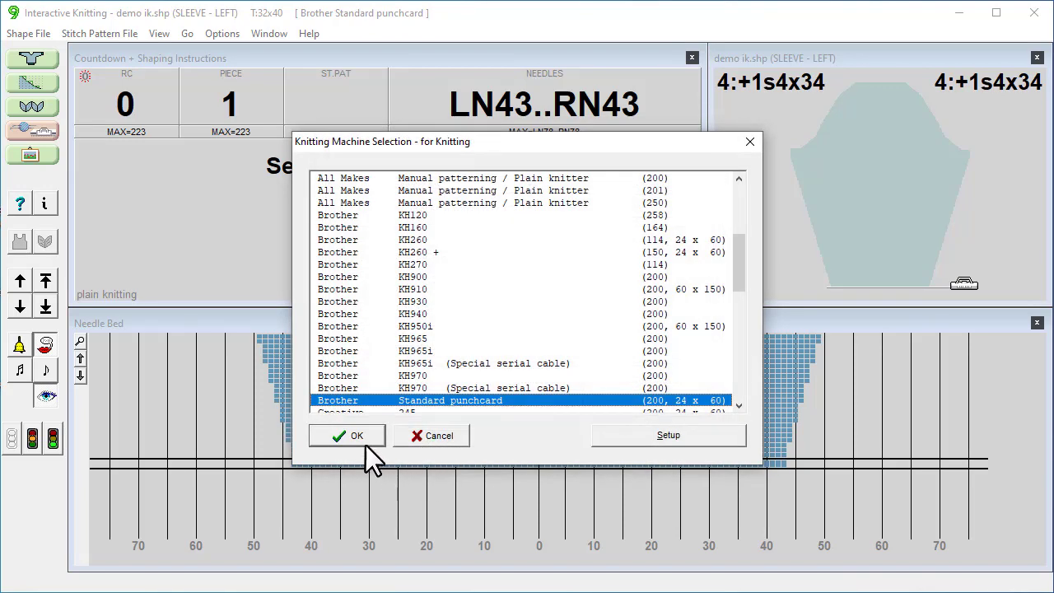
{"action": "left_click", "coordinate": [363, 439]}
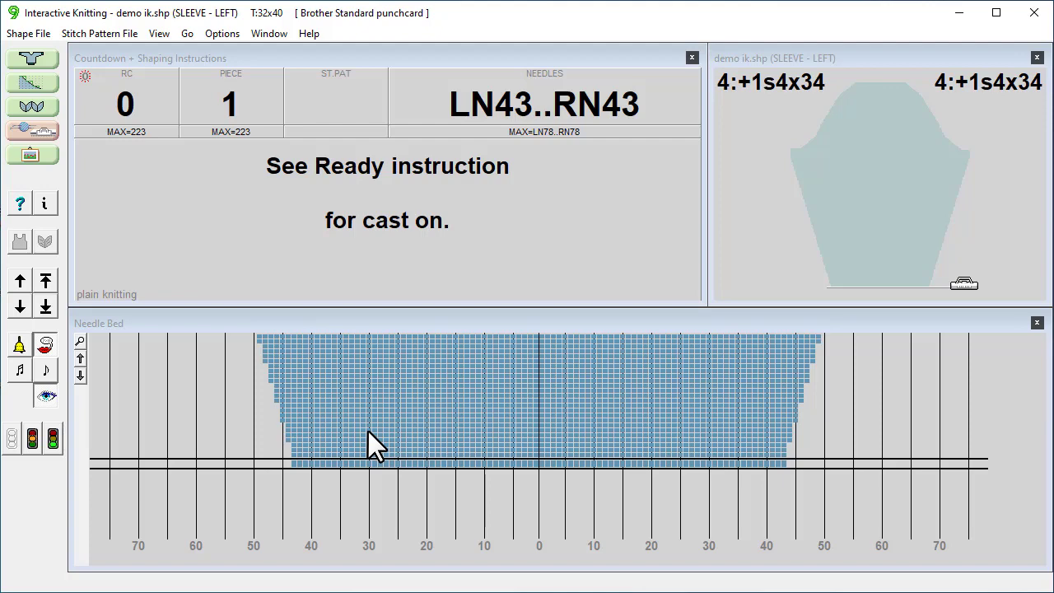
- Bring up the cast-on instructions: cast on LN43..RN43 and knit 26 rib rows
{"action": "left_click", "coordinate": [33, 441]}
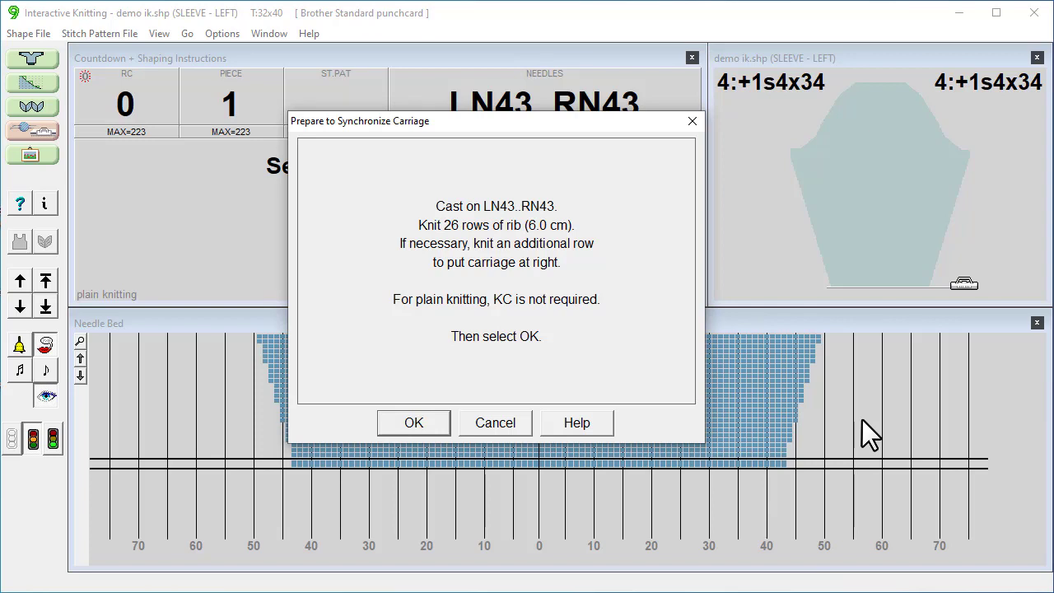
- Confirm cast-on is done and register two knitted rows, advancing toward the row 4 increase
{"action": "left_click", "coordinate": [410, 425]}
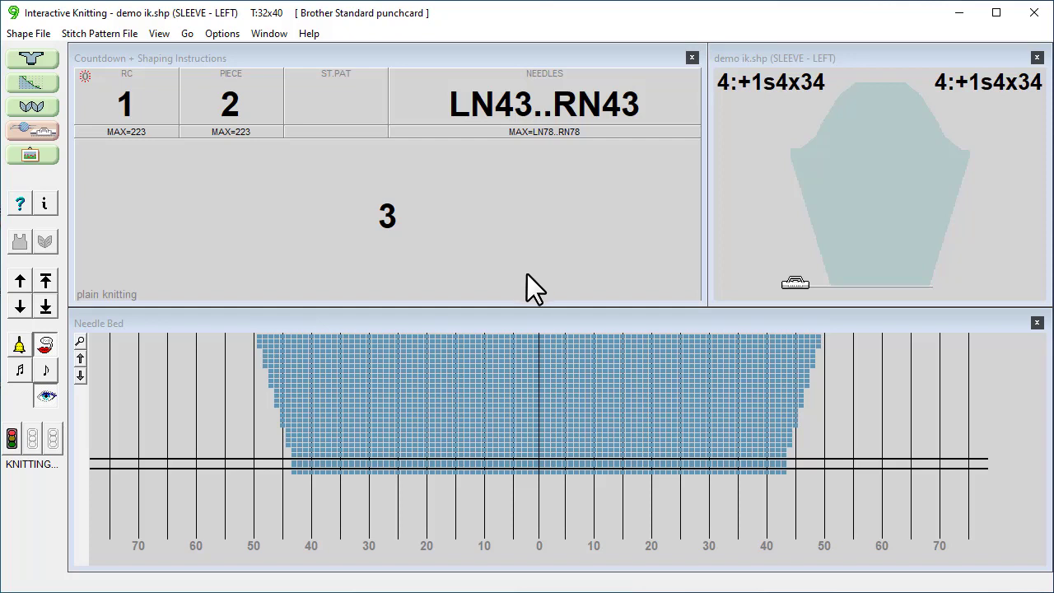
{"action": "key", "text": "space"}
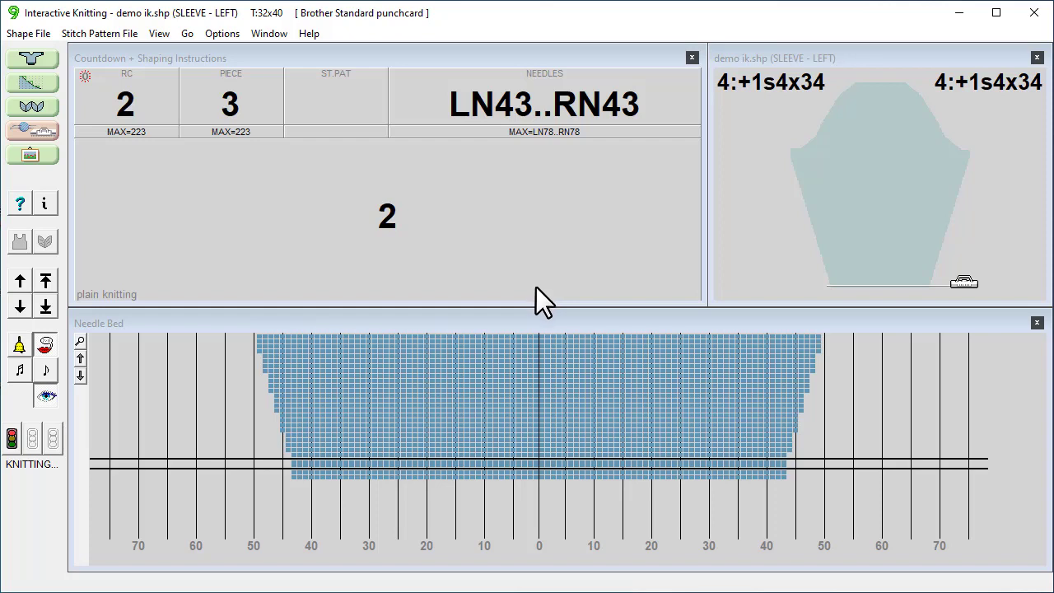
{"action": "key", "text": "space"}
{"action": "key", "text": "space"}
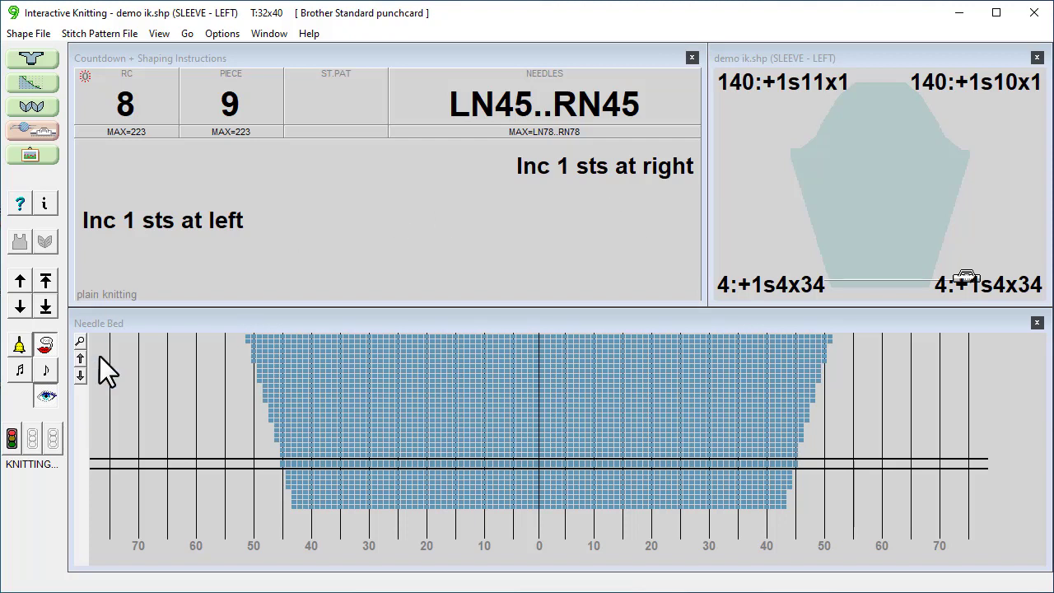
{"action": "left_click", "coordinate": [13, 438]}
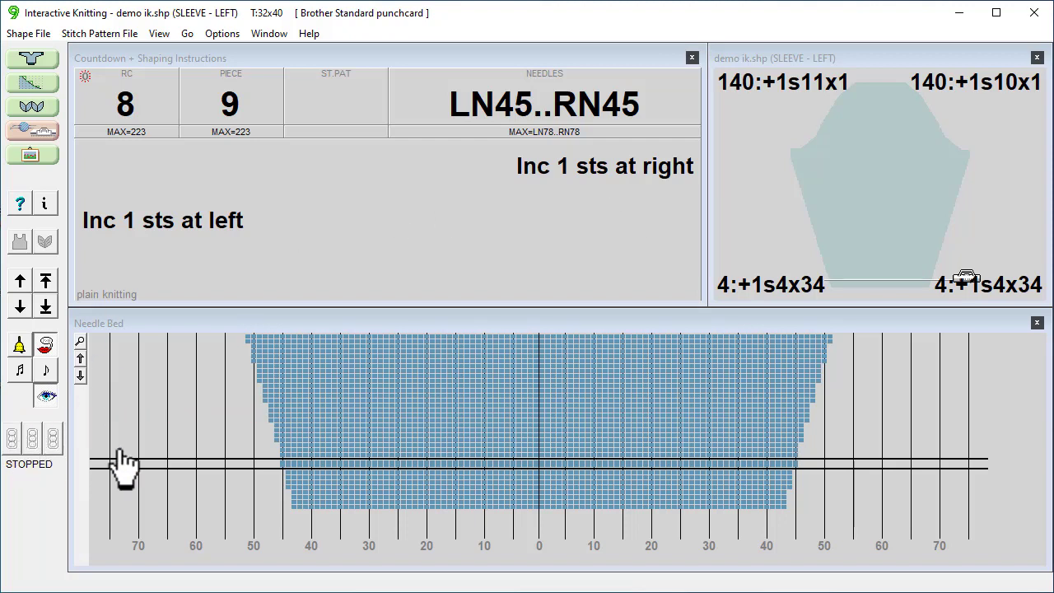